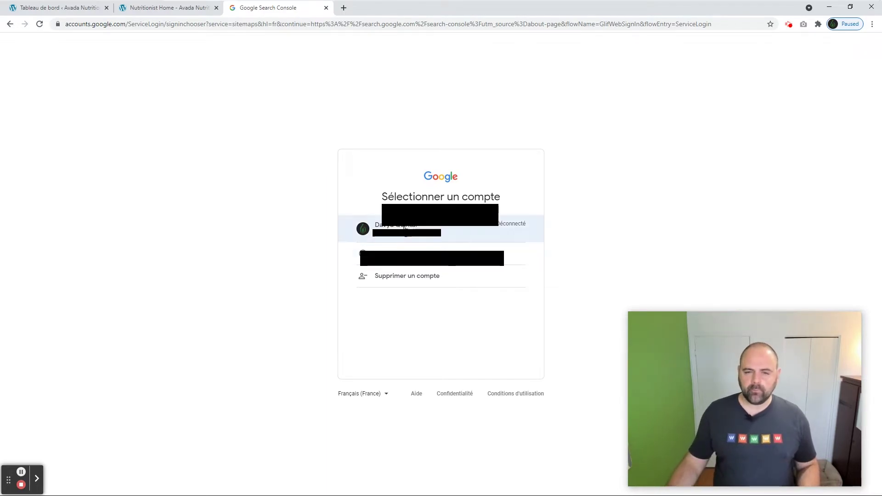
Sign in to Google Search Console with the listed Google account by entering the account password
{"action": "left_click", "coordinate": [405, 231]}
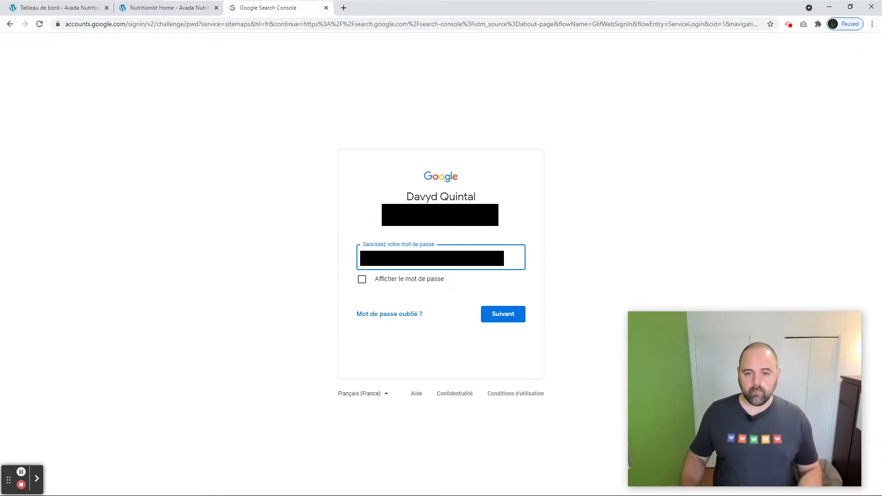
{"action": "key", "text": "Return"}
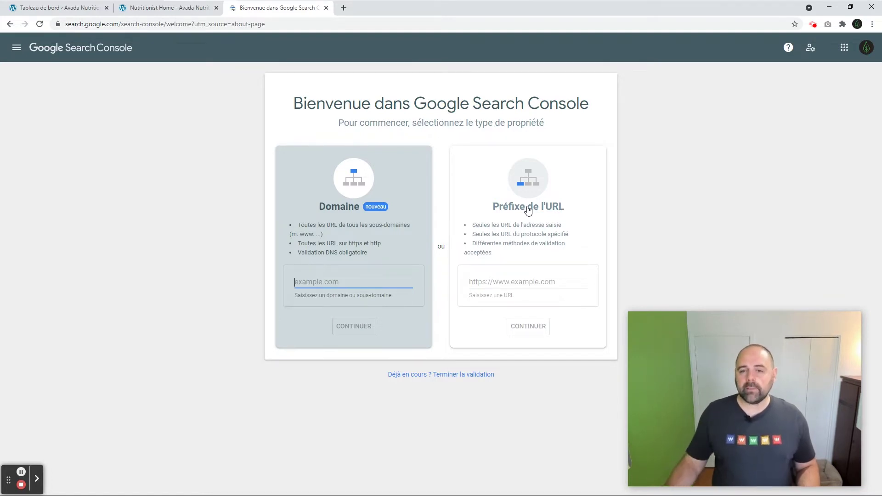
Choose the URL prefix property type and copy the web address of the open Nutritionist Home page
{"action": "left_click", "coordinate": [506, 284]}
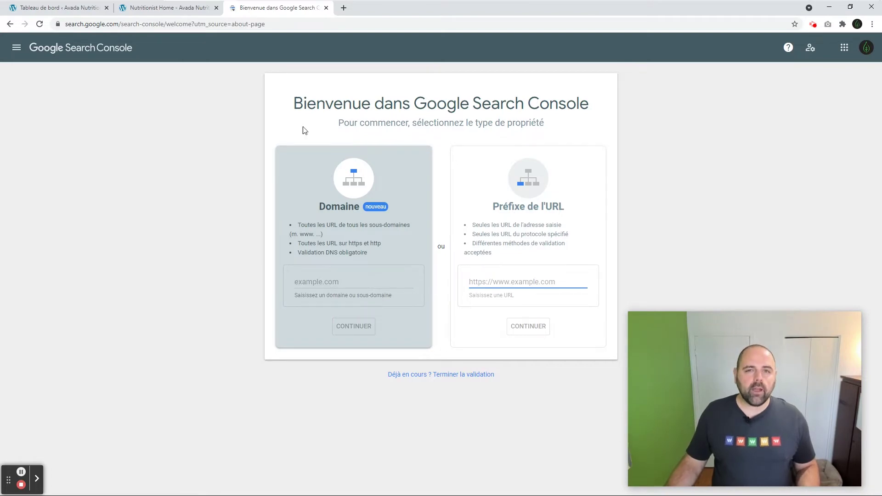
{"action": "left_click", "coordinate": [166, 8]}
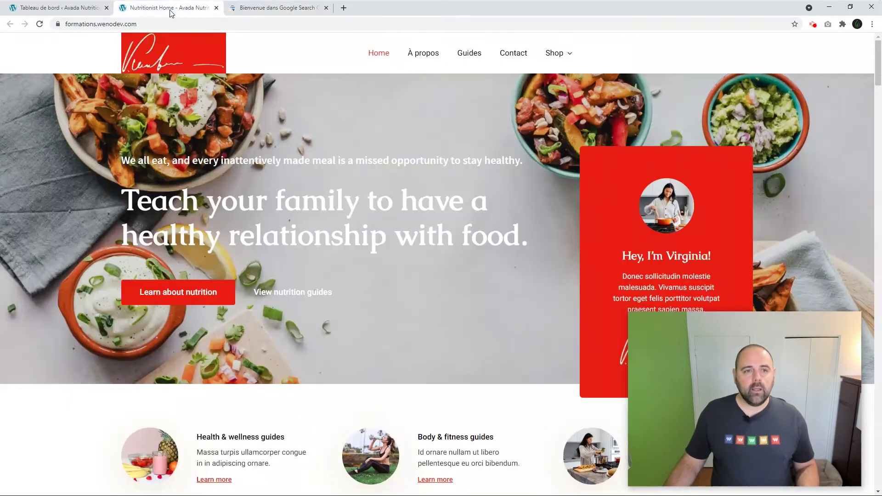
{"action": "left_click", "coordinate": [90, 25]}
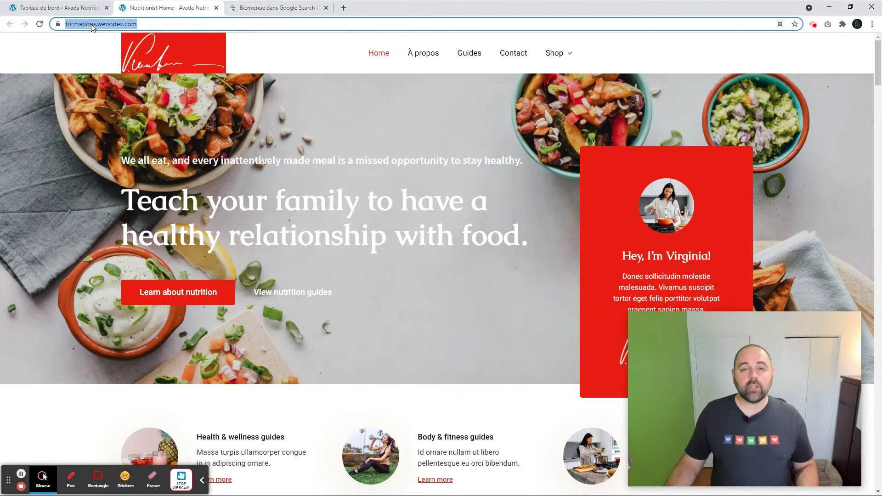
{"action": "right_click", "coordinate": [91, 24]}
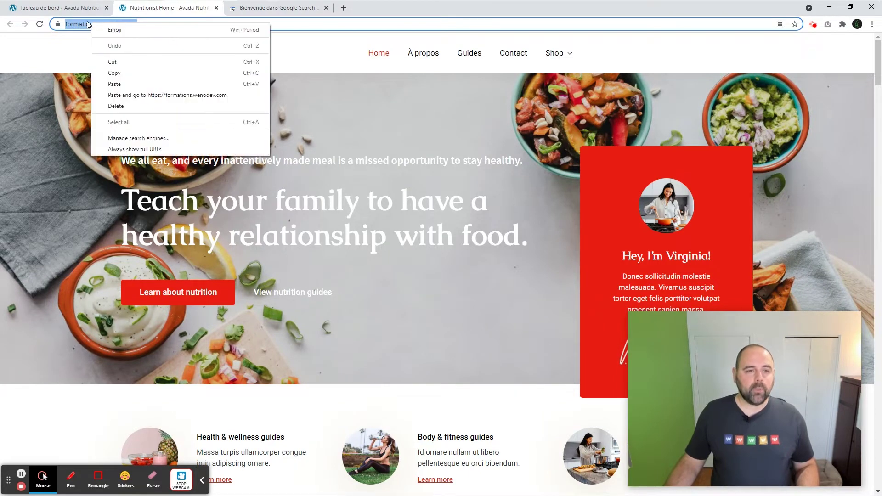
{"action": "left_click", "coordinate": [124, 77]}
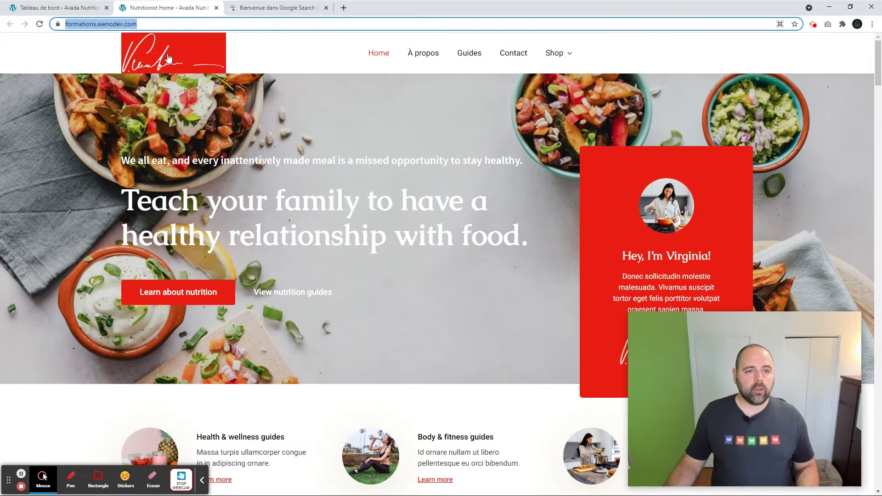
{"action": "left_click", "coordinate": [267, 8]}
{"action": "right_click", "coordinate": [490, 282]}
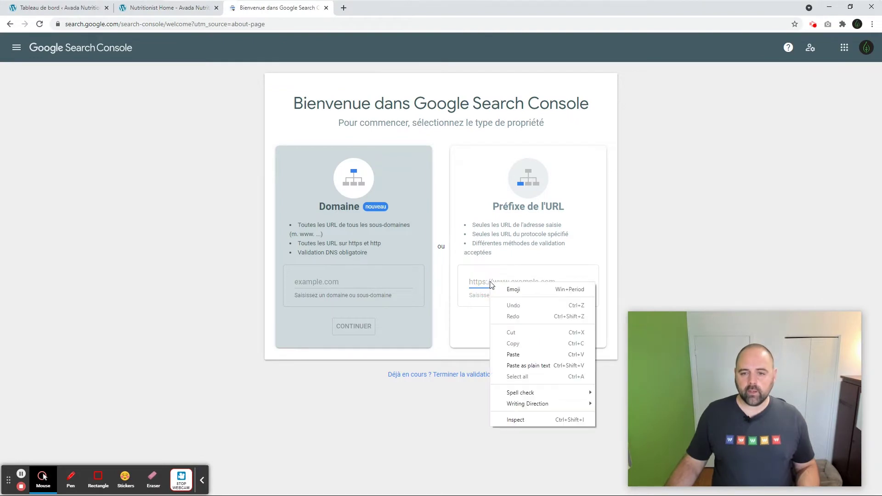
{"action": "left_click", "coordinate": [526, 366]}
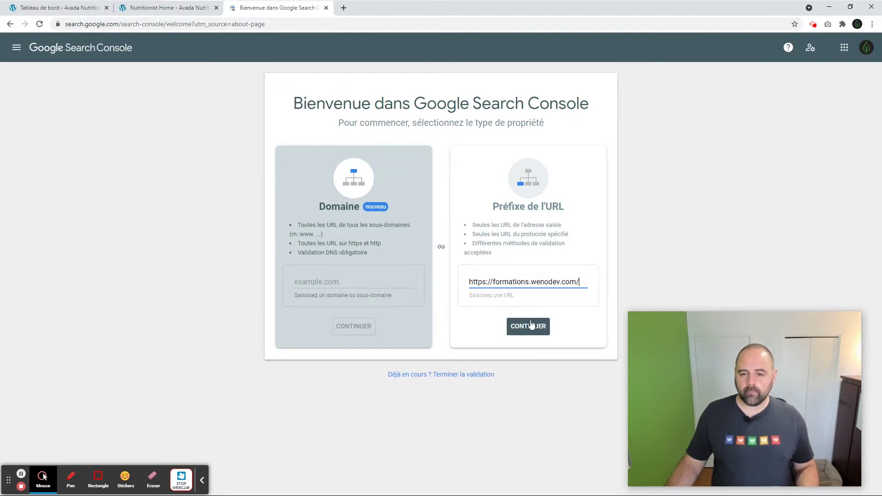
{"action": "left_click", "coordinate": [529, 325]}
{"action": "left_click", "coordinate": [203, 480]}
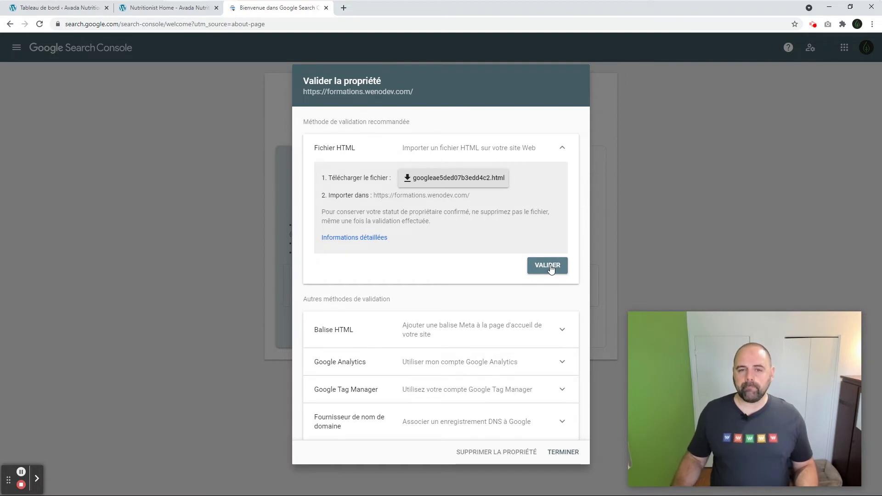
Examine the HTML tag verification method, including where the meta tag has to be placed in the home page
{"action": "left_click", "coordinate": [564, 148]}
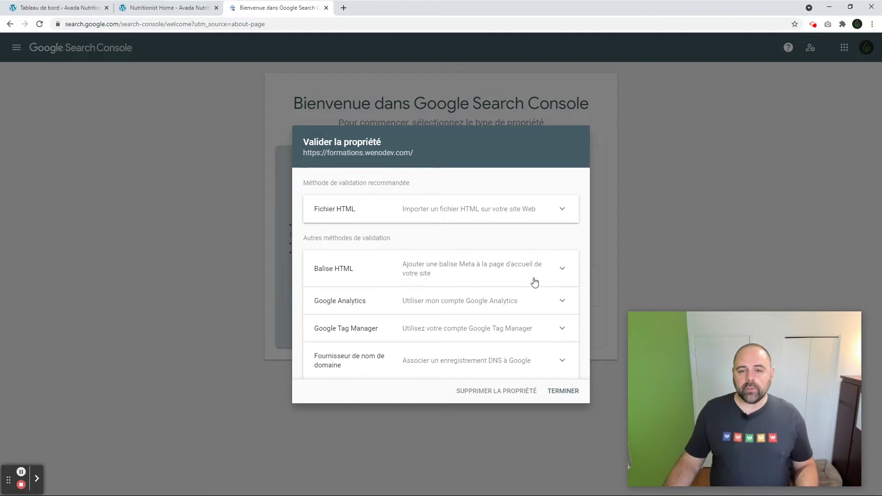
{"action": "left_click", "coordinate": [561, 272]}
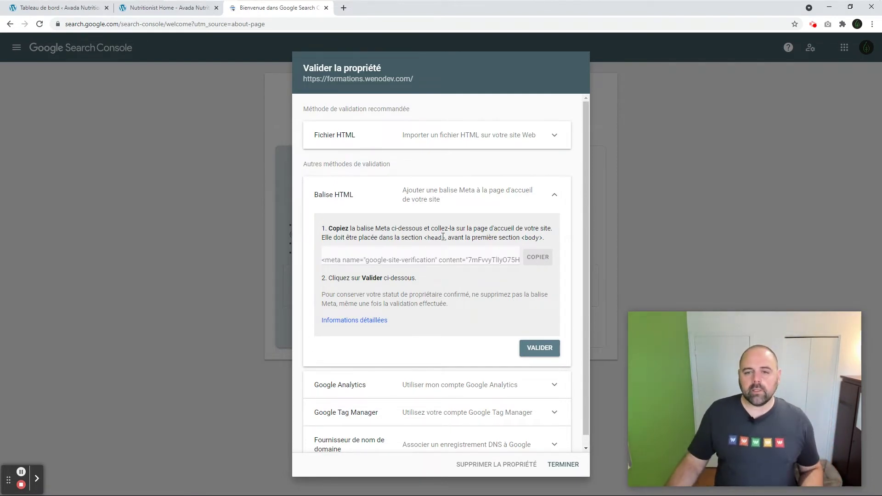
{"action": "left_click_drag", "start_coordinate": [424, 238], "coordinate": [442, 238]}
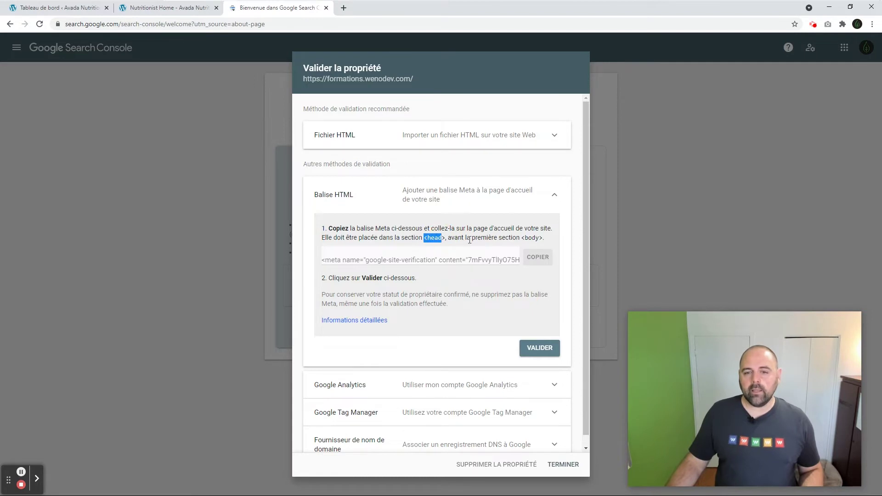
{"action": "left_click", "coordinate": [478, 287]}
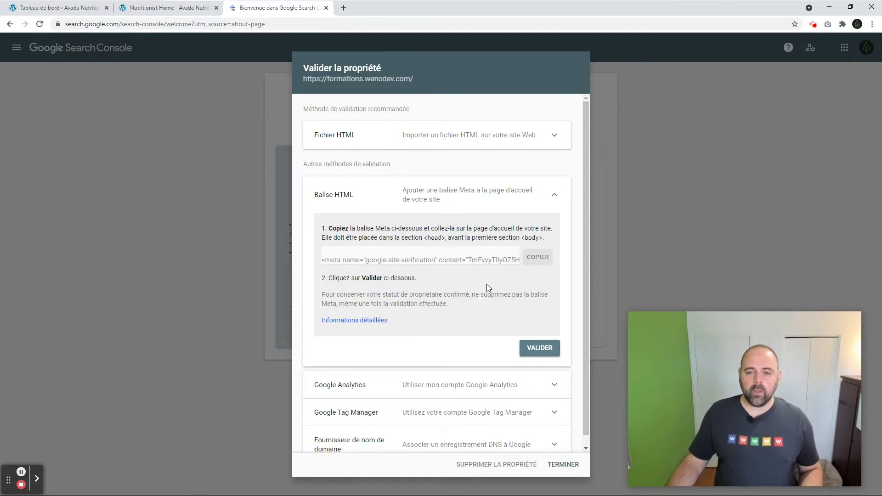
{"action": "left_click", "coordinate": [533, 261]}
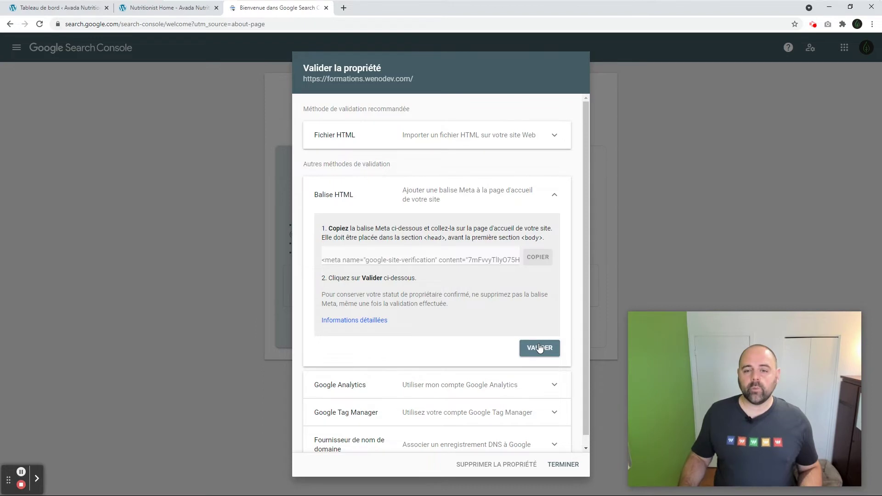
{"action": "left_click", "coordinate": [553, 195]}
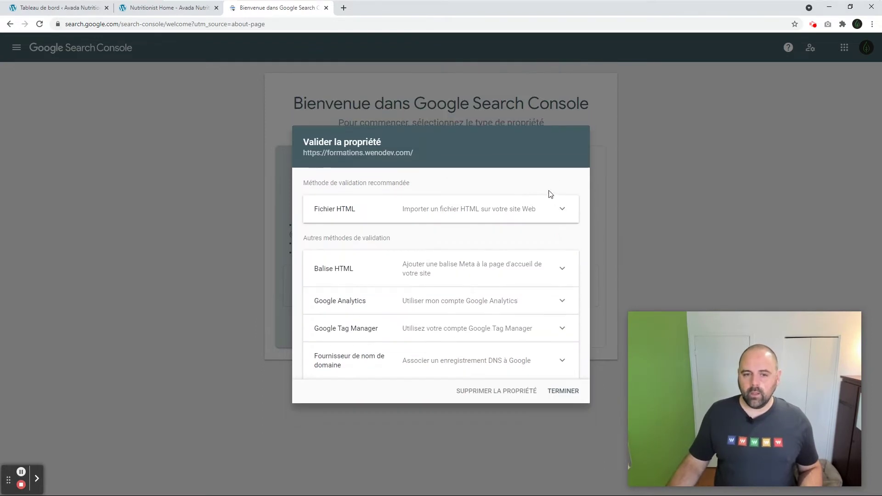
Review the requirements of the Google Analytics, Google Tag Manager and domain name provider verification methods
{"action": "left_click", "coordinate": [557, 304]}
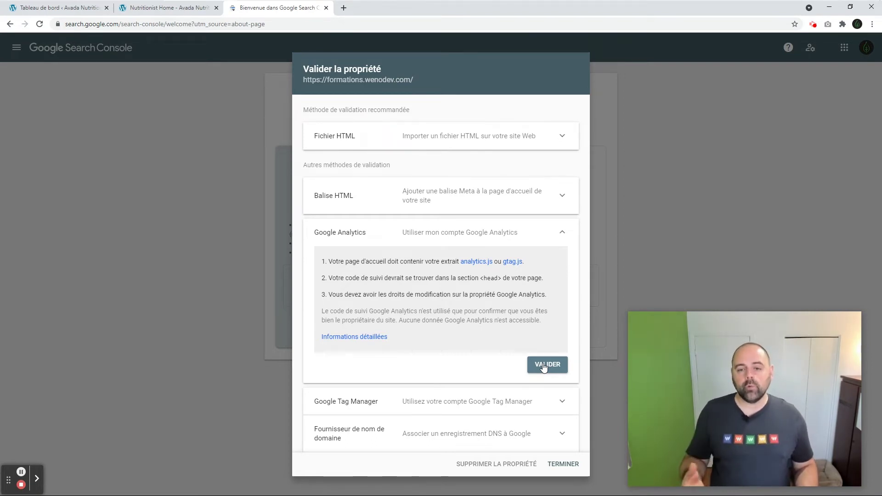
{"action": "left_click", "coordinate": [561, 232]}
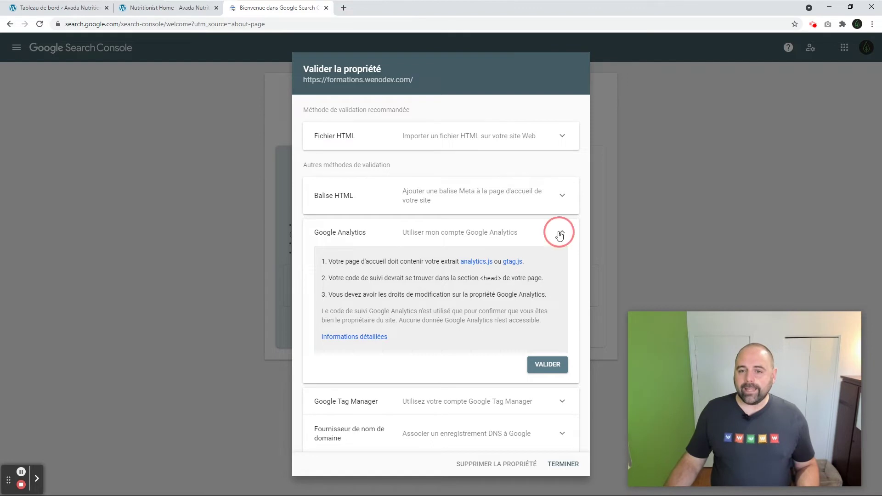
{"action": "left_click", "coordinate": [555, 328]}
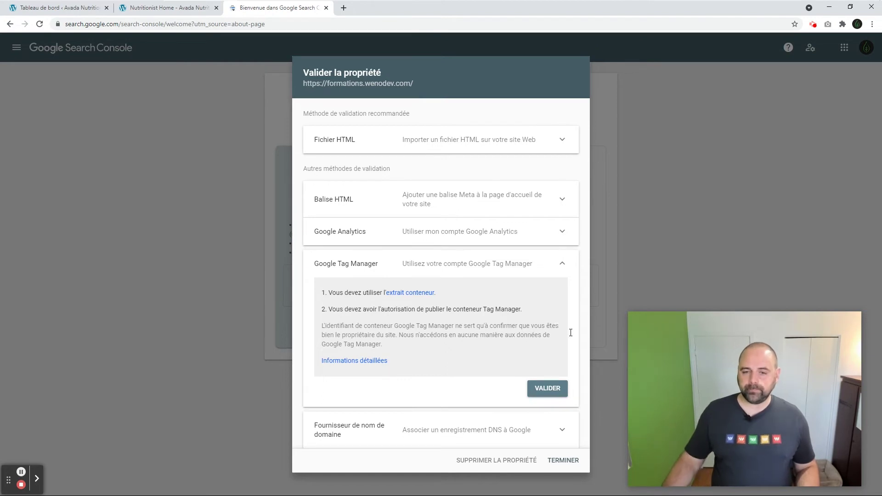
{"action": "left_click", "coordinate": [561, 268]}
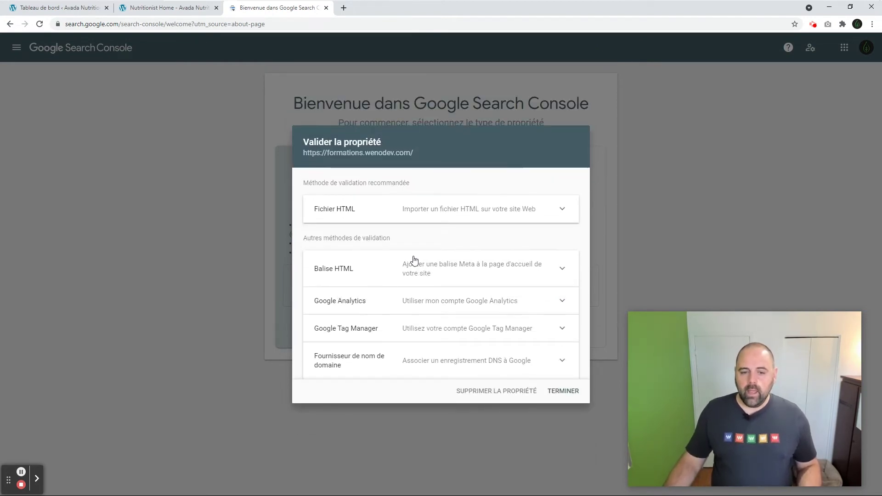
{"action": "left_click", "coordinate": [563, 362]}
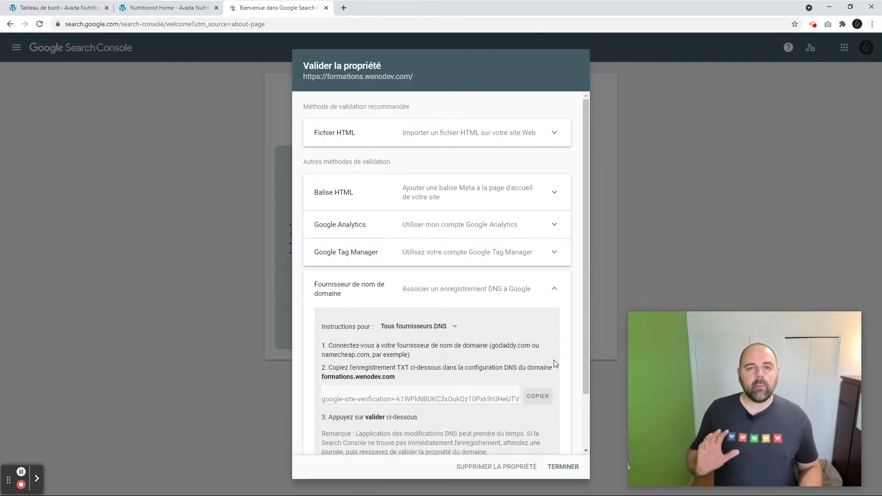
{"action": "left_click", "coordinate": [555, 290]}
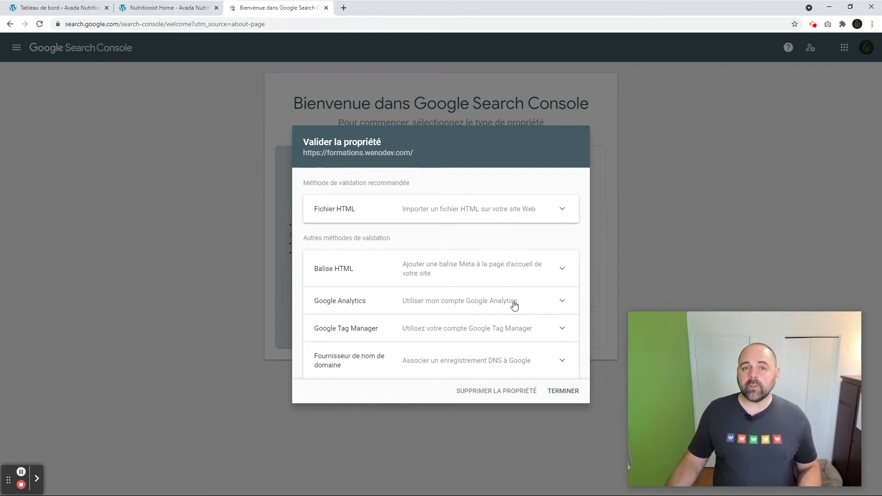
In the site's WordPress dashboard, open Yoast SEO's webmaster tools verification settings at the empty Google verification code field
{"action": "left_click", "coordinate": [55, 9]}
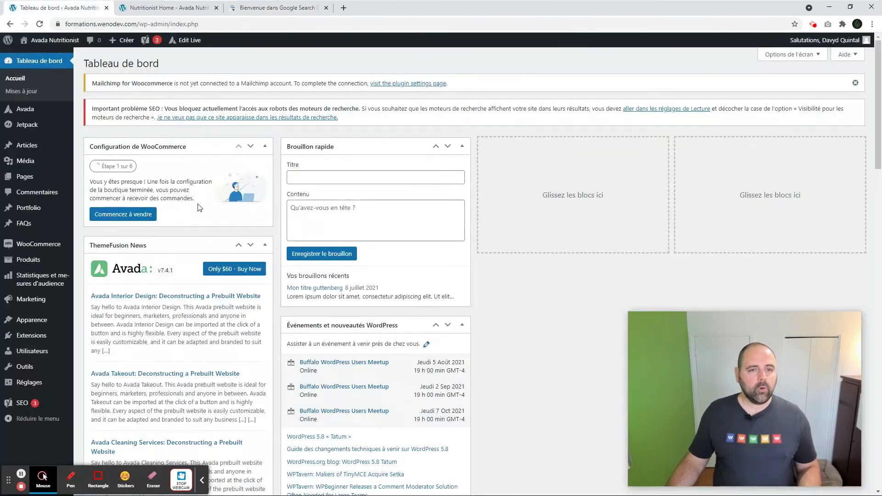
{"action": "left_click", "coordinate": [201, 480]}
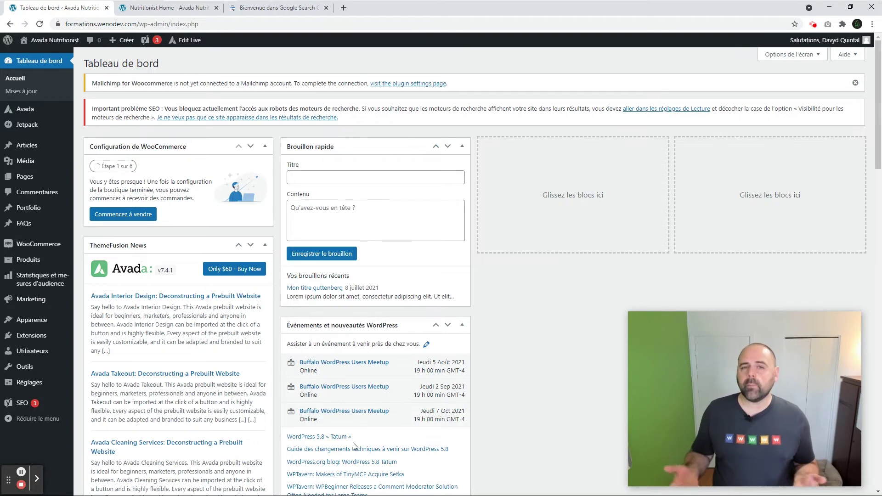
{"action": "left_click", "coordinate": [28, 402]}
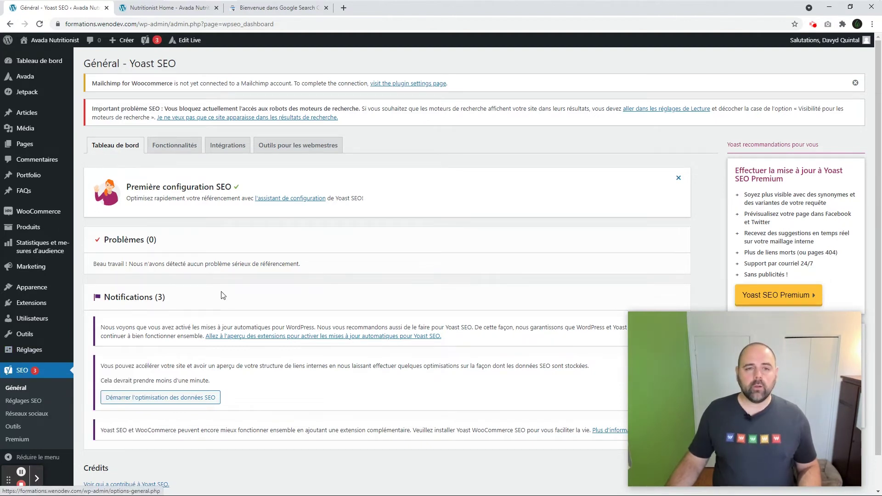
{"action": "left_click", "coordinate": [228, 149]}
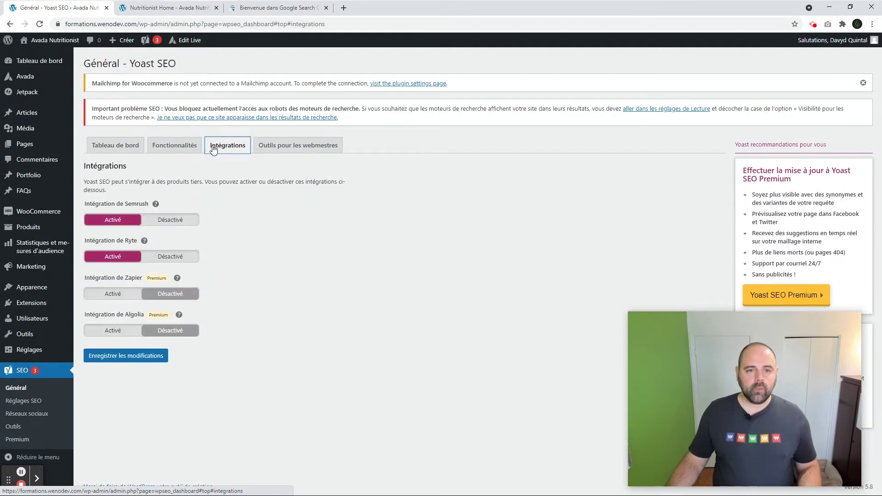
{"action": "left_click", "coordinate": [281, 148]}
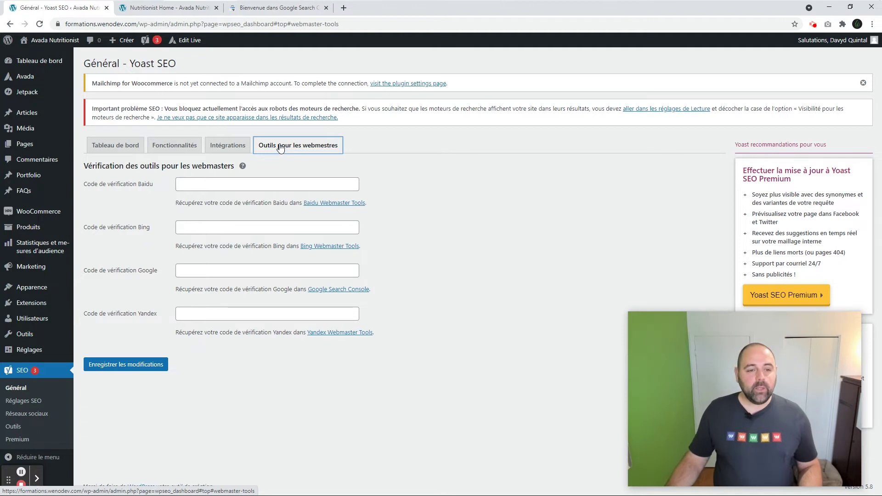
{"action": "left_click_drag", "start_coordinate": [83, 271], "coordinate": [166, 267]}
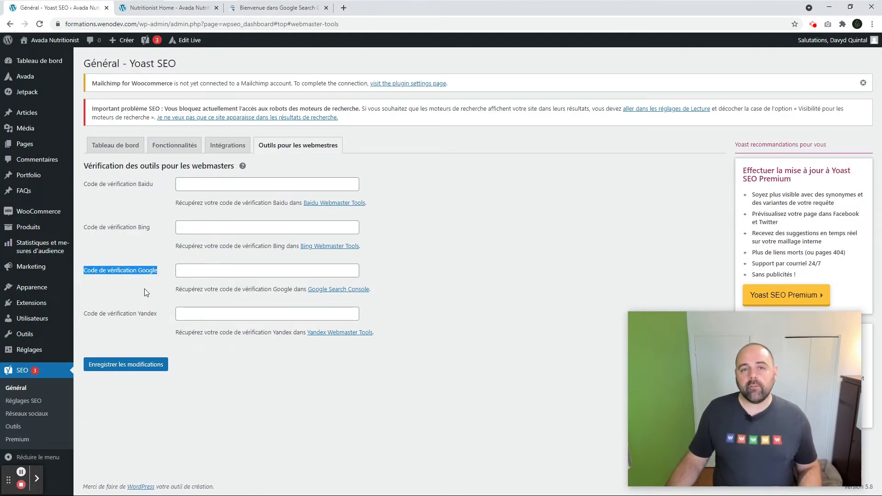
{"action": "left_click", "coordinate": [218, 269]}
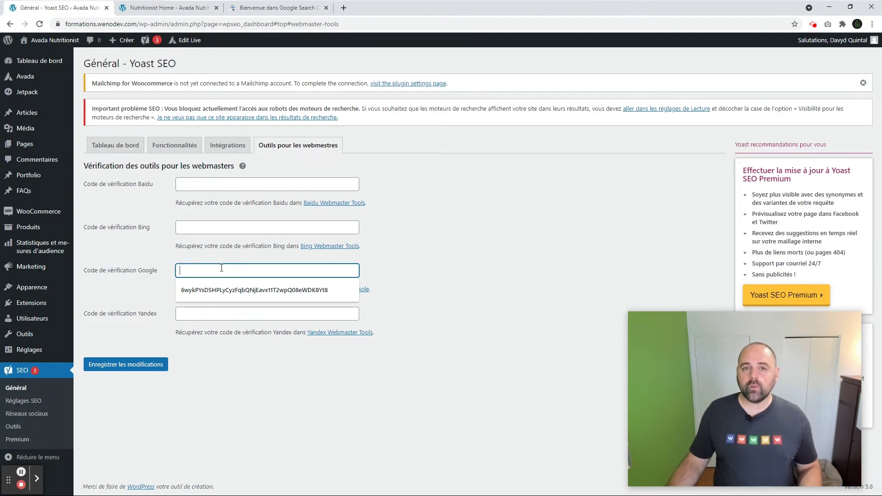
{"action": "key", "text": "Escape"}
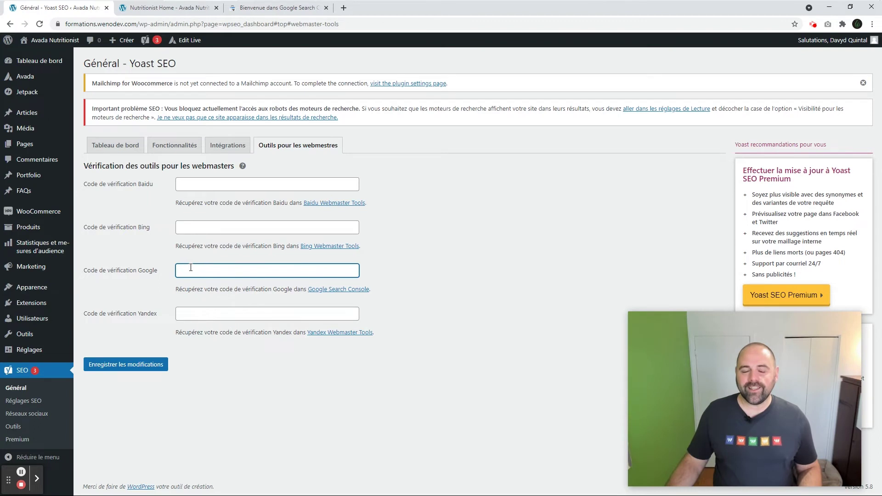
Copy the HTML meta tag from Search Console and paste it, with its Google site verification code, into the blank Notepad document
{"action": "left_click", "coordinate": [272, 9]}
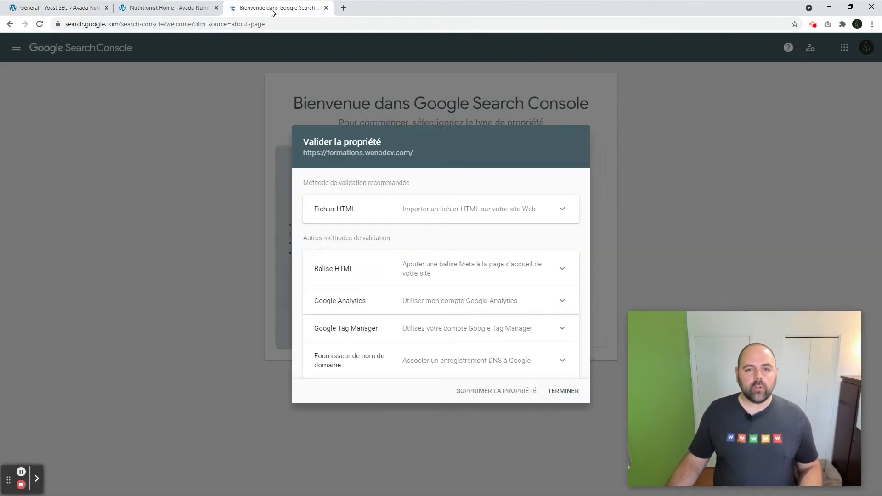
{"action": "left_click", "coordinate": [562, 269]}
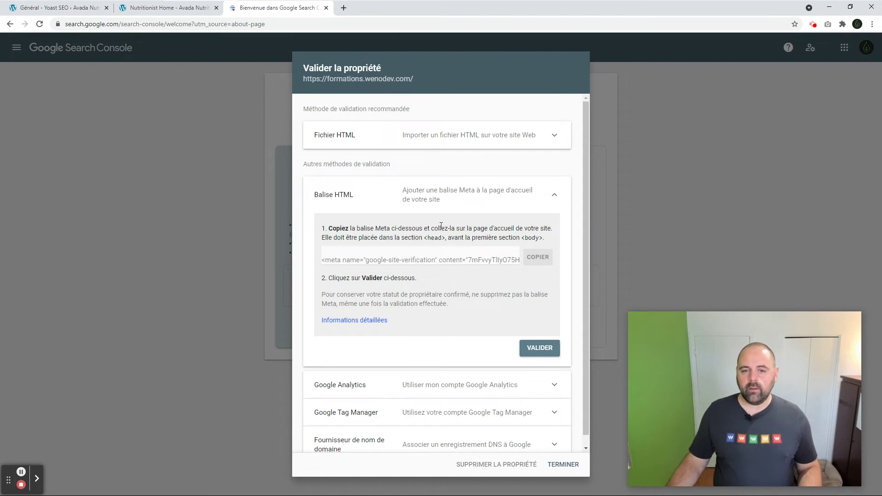
{"action": "left_click", "coordinate": [534, 262]}
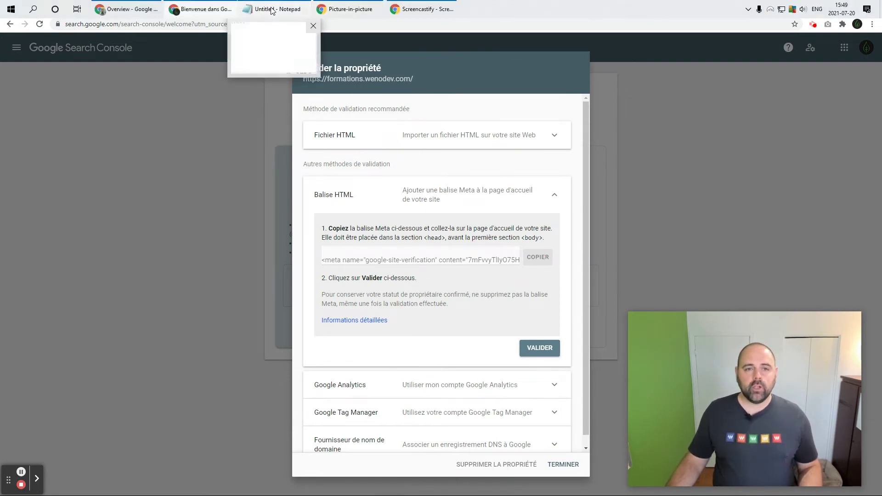
{"action": "left_click", "coordinate": [272, 10]}
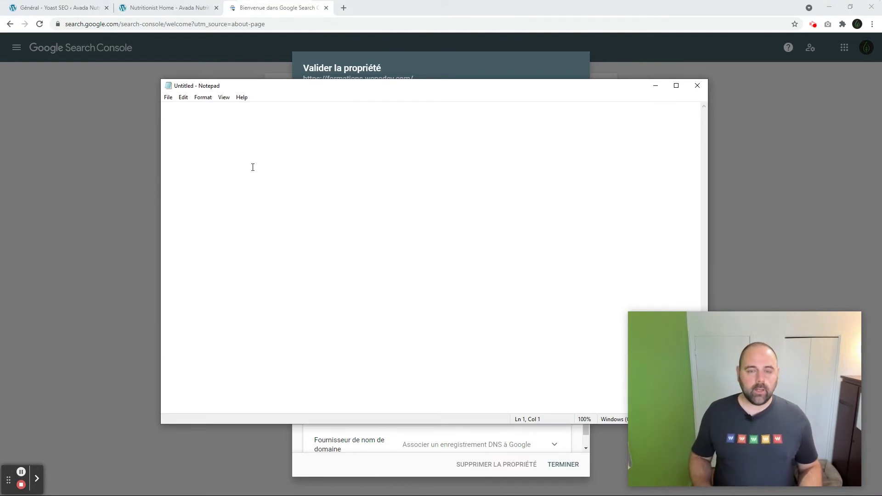
{"action": "type", "text": "<meta name=\"google-site-verification\" content=\"7mFvvyTlIyO75HVU26cZIL46IYYNhfiW6-ZAZ_Mi0CA\" />"}
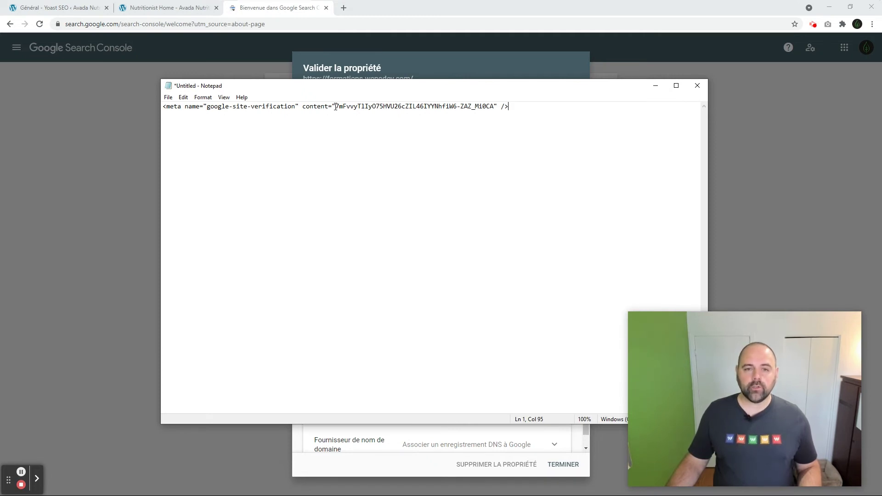
Copy only the verification code from the meta tag in Notepad, paste it into Yoast SEO's Google verification code field, and save the changes
{"action": "left_click_drag", "start_coordinate": [336, 105], "coordinate": [494, 109]}
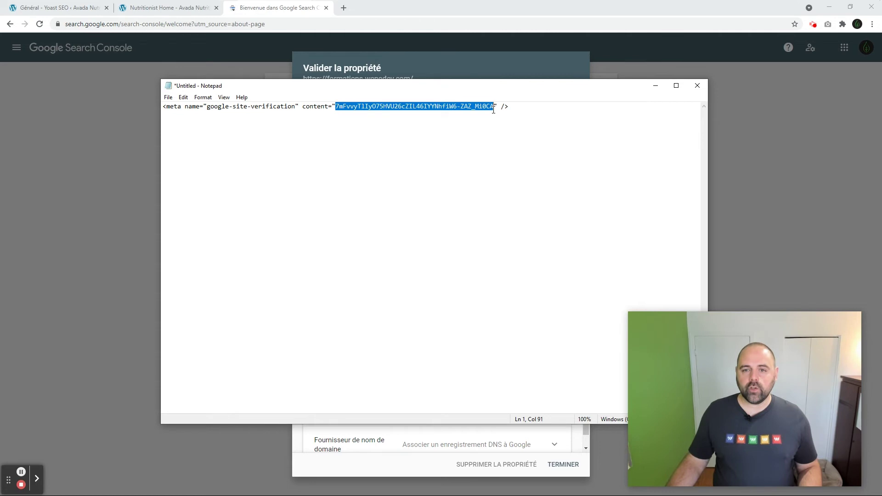
{"action": "right_click", "coordinate": [316, 106]}
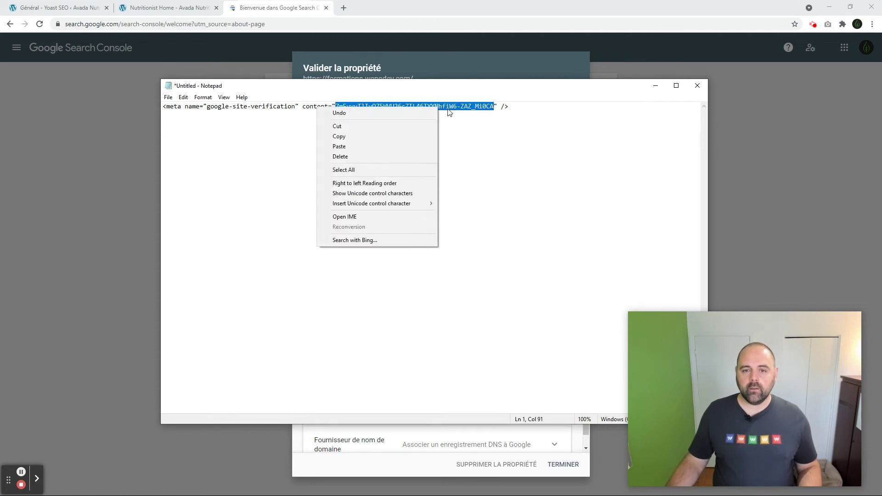
{"action": "left_click", "coordinate": [364, 137]}
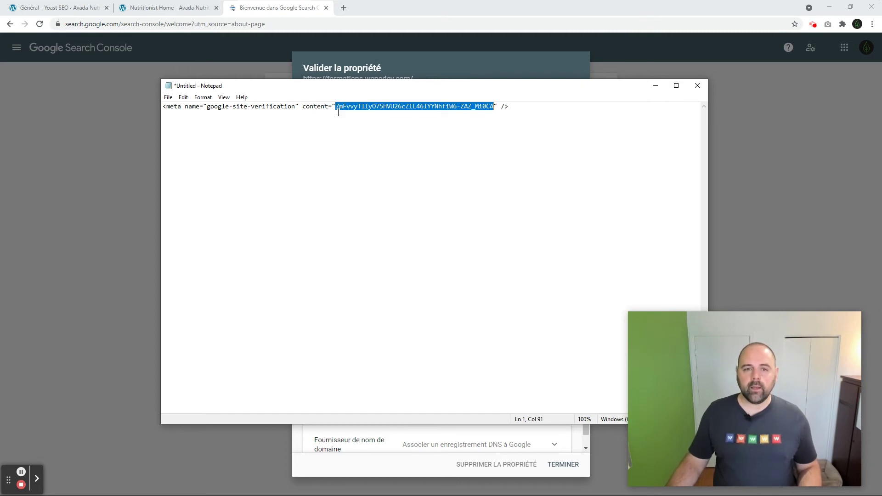
{"action": "left_click", "coordinate": [41, 11]}
{"action": "right_click", "coordinate": [193, 274]}
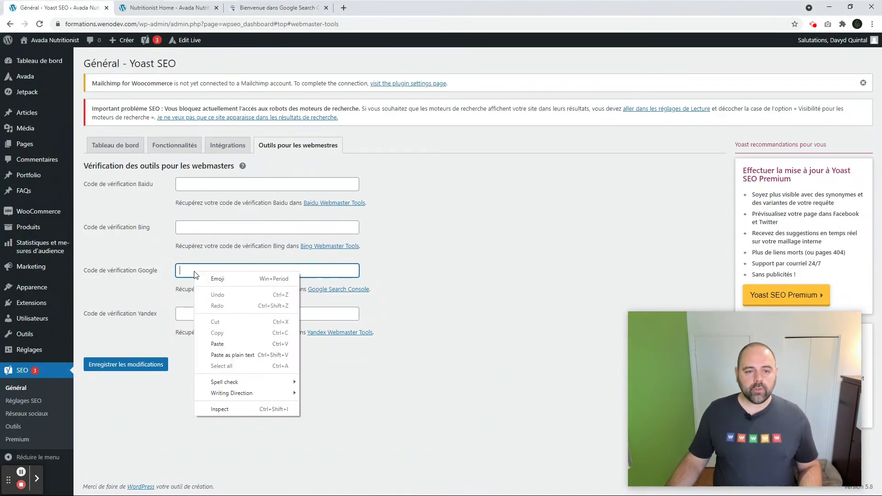
{"action": "left_click", "coordinate": [233, 346]}
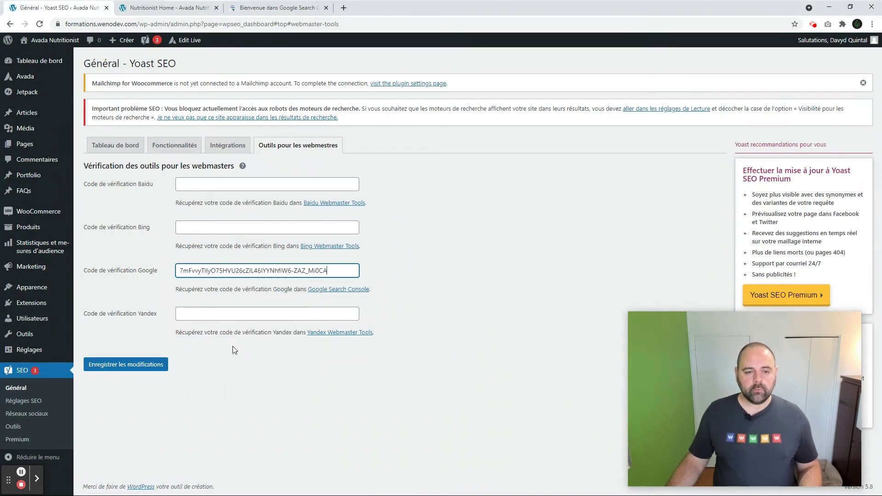
{"action": "left_click", "coordinate": [120, 365]}
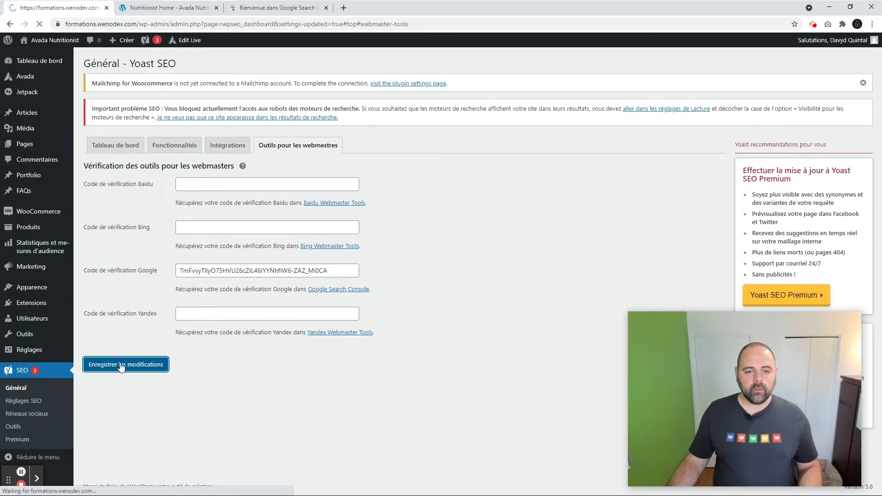
In Search Console, validate the formations.wenodev.com property with the HTML tag method and go to the property's overview
{"action": "left_click", "coordinate": [271, 8]}
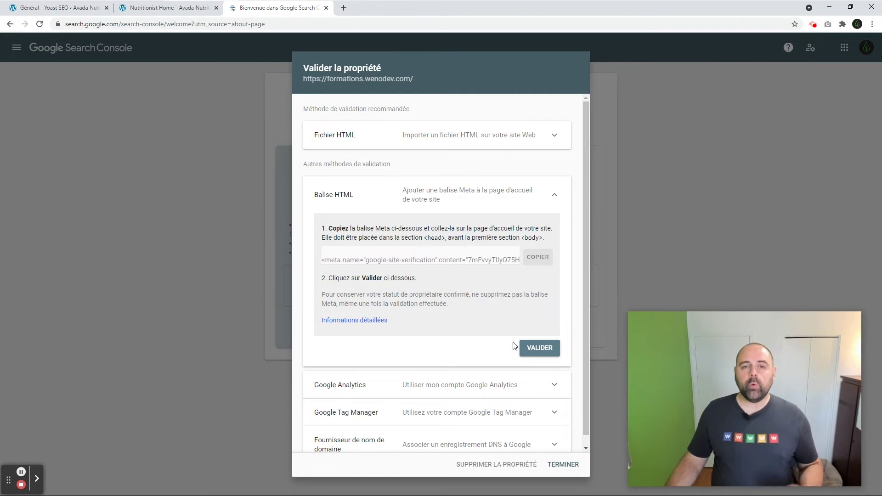
{"action": "left_click", "coordinate": [545, 347]}
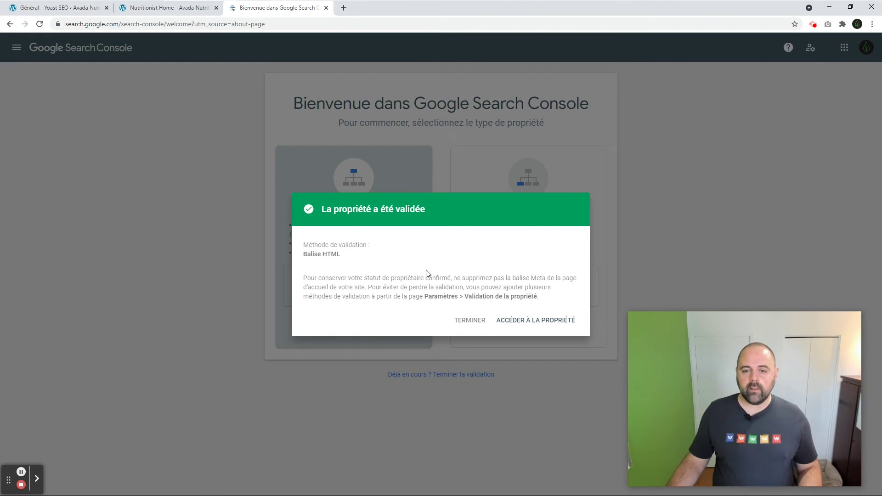
{"action": "left_click", "coordinate": [561, 321]}
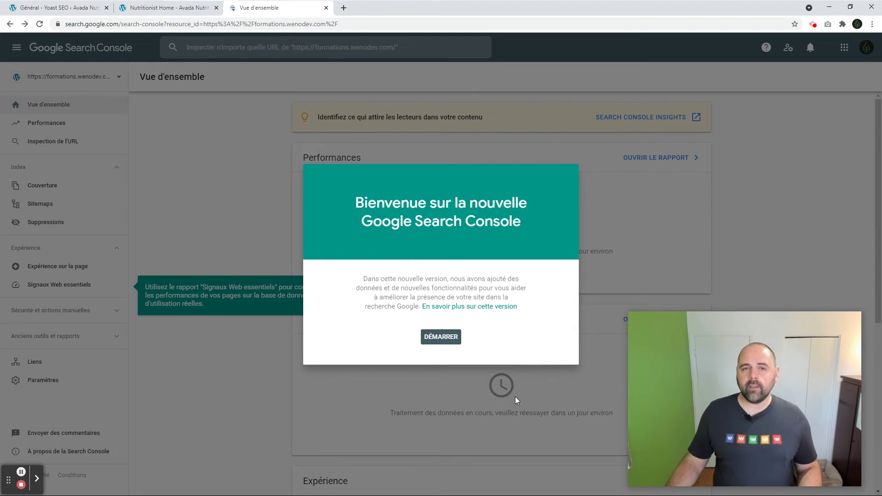
Back in the WordPress dashboard, clear Yoast SEO's Google verification code field and save the changes
{"action": "left_click", "coordinate": [75, 8]}
{"action": "left_click", "coordinate": [339, 269]}
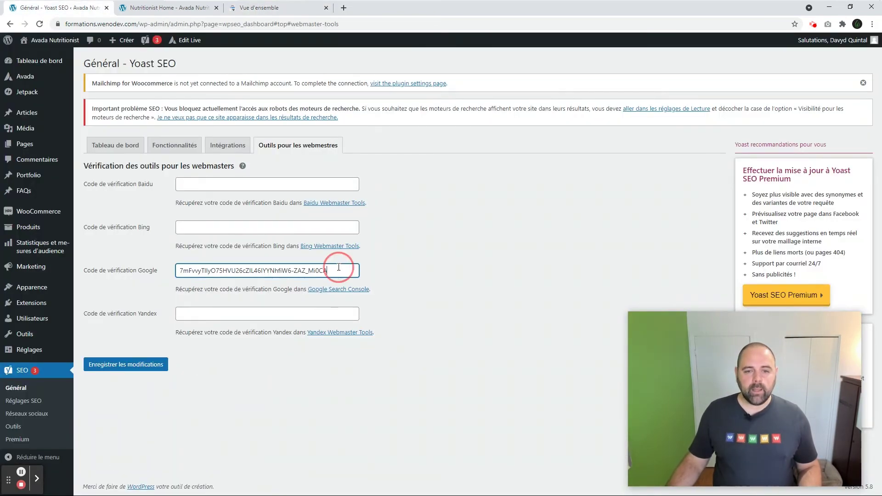
{"action": "key", "text": "ctrl+a"}
{"action": "key", "text": "BackSpace"}
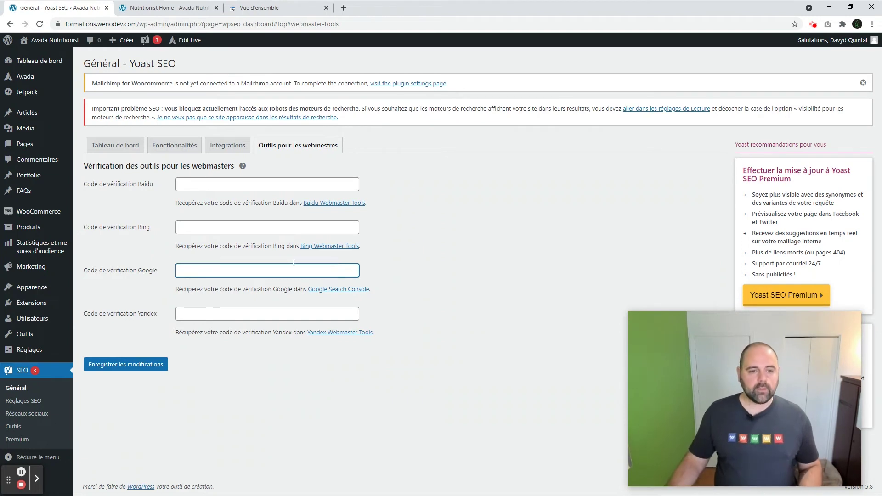
{"action": "left_click", "coordinate": [134, 365]}
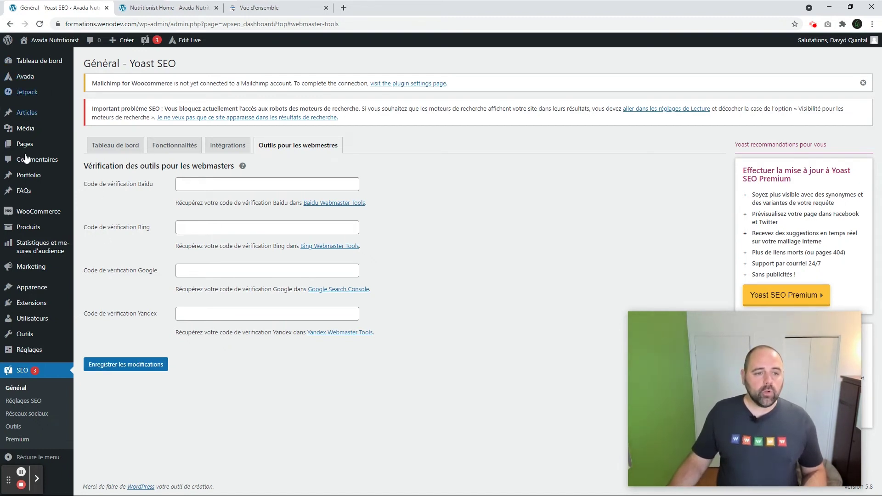
Open the advanced code fields in Avada's global options and locate the "Espace avant </head>" field
{"action": "mouse_move", "coordinate": [27, 81]}
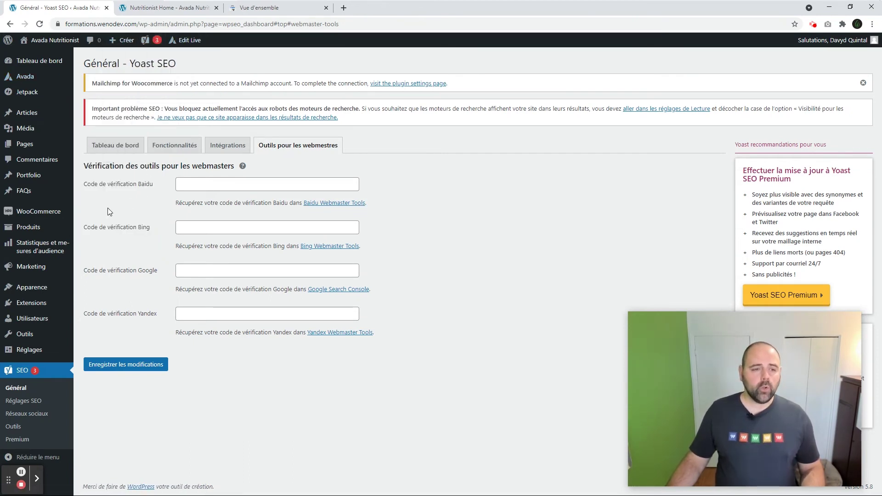
{"action": "mouse_move", "coordinate": [21, 288]}
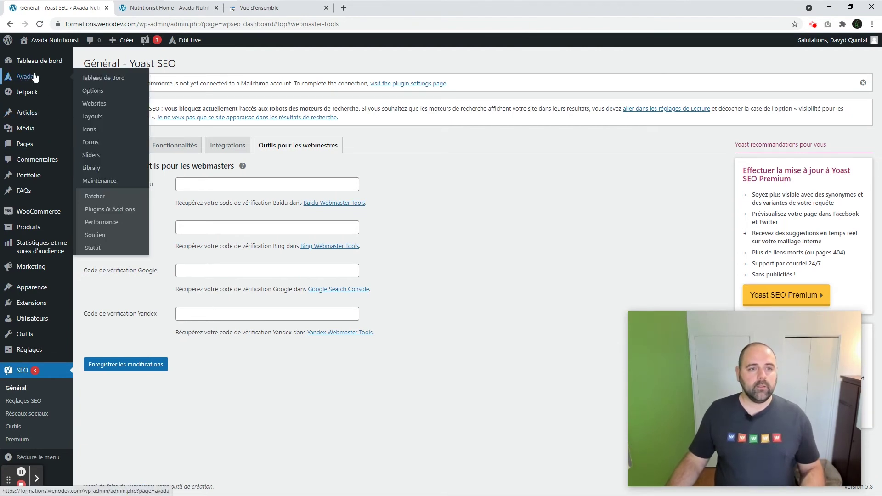
{"action": "left_click", "coordinate": [98, 93]}
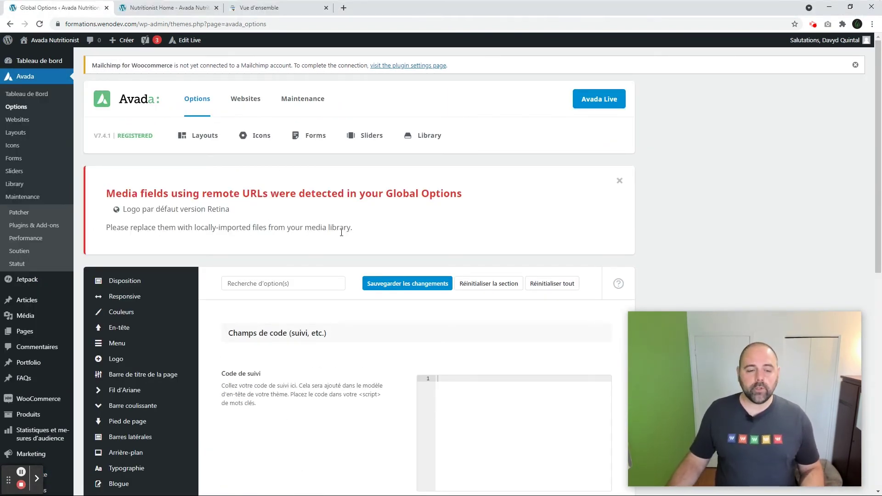
{"action": "scroll", "coordinate": [326, 227], "scroll_direction": "down", "scroll_amount": 5}
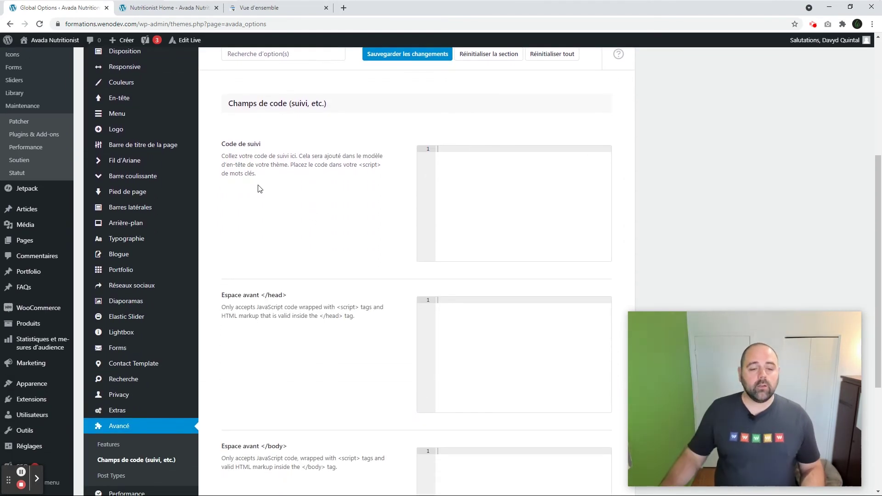
{"action": "scroll", "coordinate": [274, 227], "scroll_direction": "down", "scroll_amount": 2}
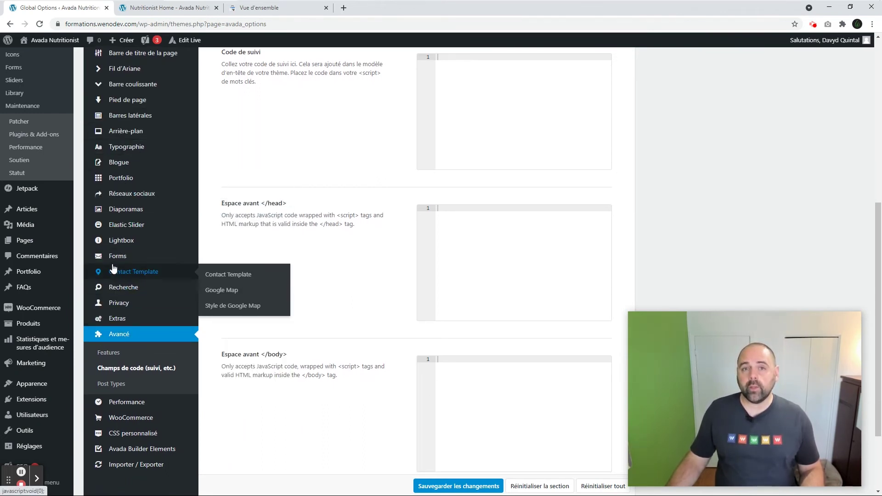
{"action": "left_click", "coordinate": [114, 339]}
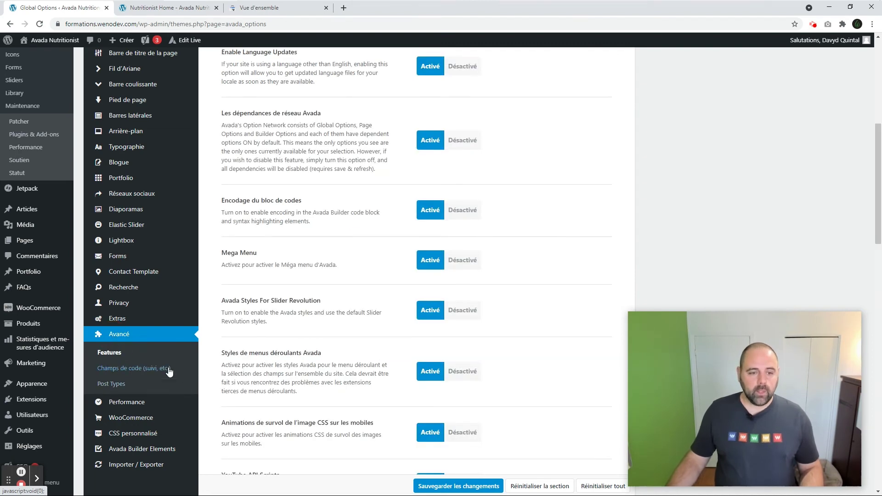
{"action": "left_click", "coordinate": [127, 370]}
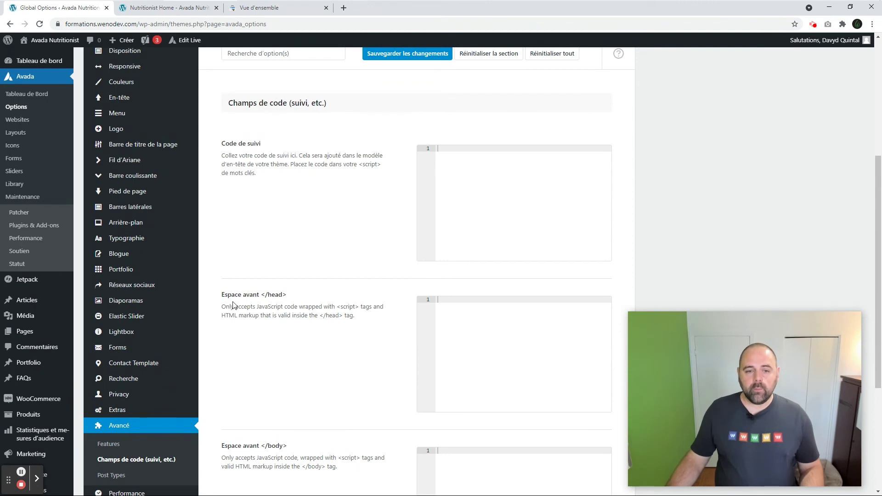
{"action": "left_click_drag", "start_coordinate": [223, 294], "coordinate": [296, 298]}
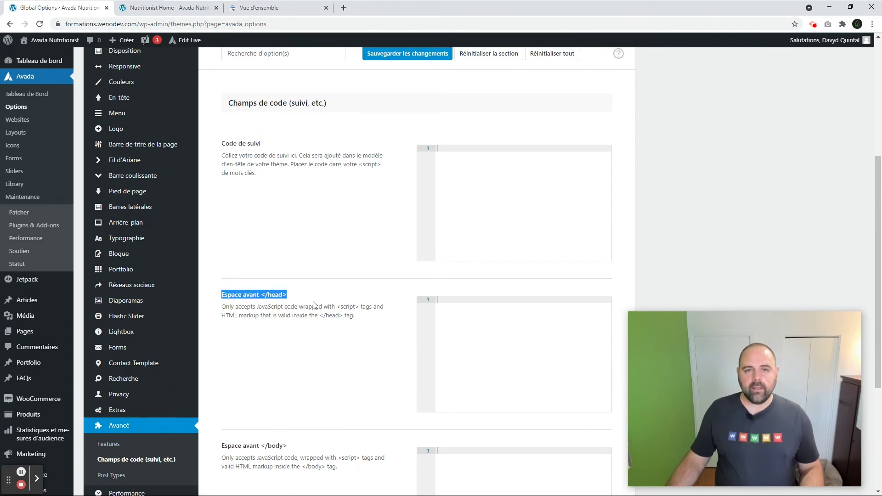
Copy the entire Google verification meta tag from Notepad into Avada's "Espace avant </head>" field and save the changes
{"action": "mouse_move", "coordinate": [294, 3]}
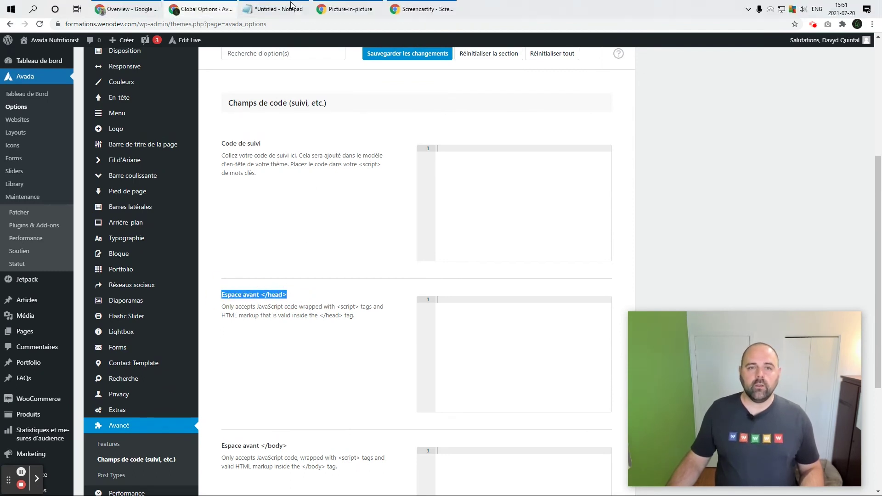
{"action": "left_click", "coordinate": [268, 12]}
{"action": "left_click", "coordinate": [296, 154]}
{"action": "key", "text": "ctrl+a"}
{"action": "key", "text": "ctrl+c"}
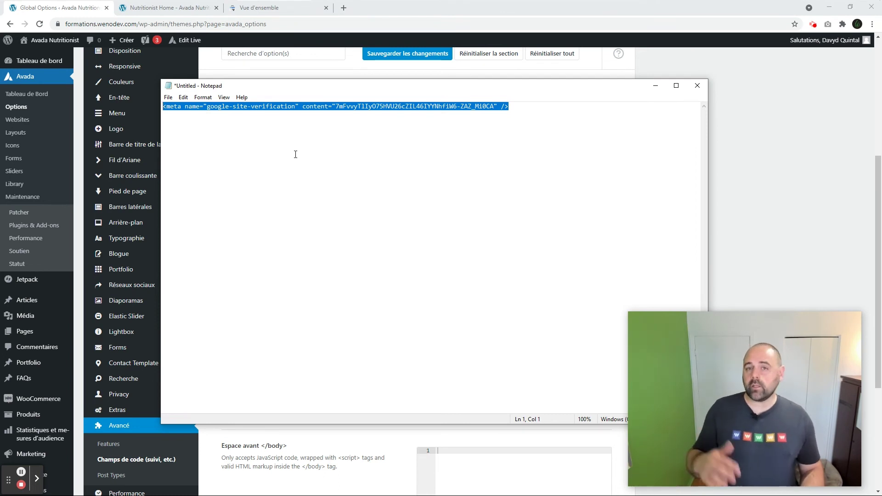
{"action": "left_click", "coordinate": [719, 165]}
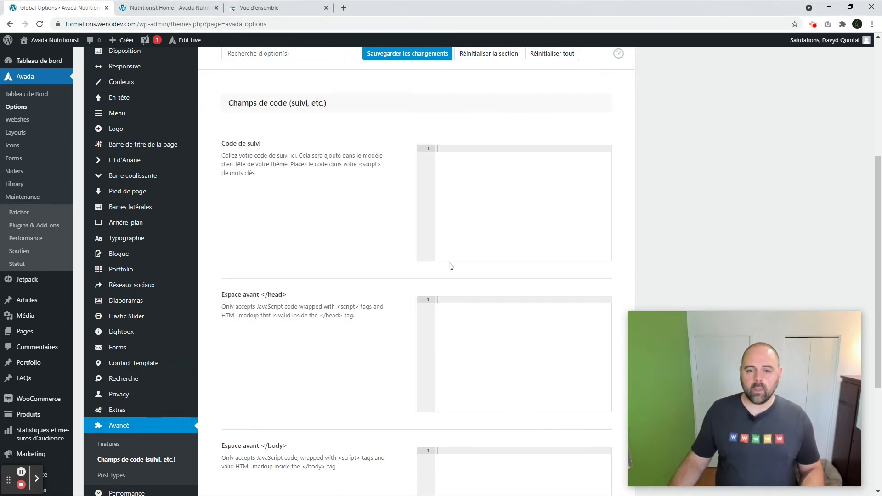
{"action": "left_click", "coordinate": [461, 335]}
{"action": "key", "text": "ctrl+v"}
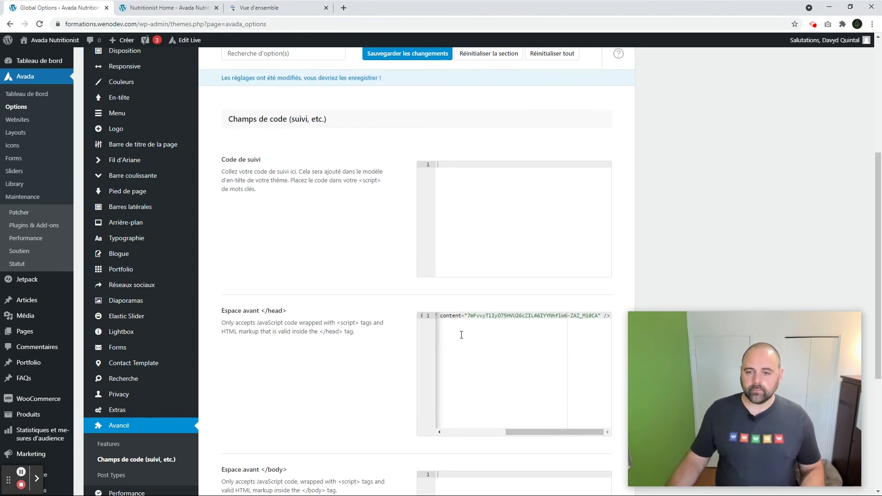
{"action": "scroll", "coordinate": [379, 371], "scroll_direction": "down", "scroll_amount": 5}
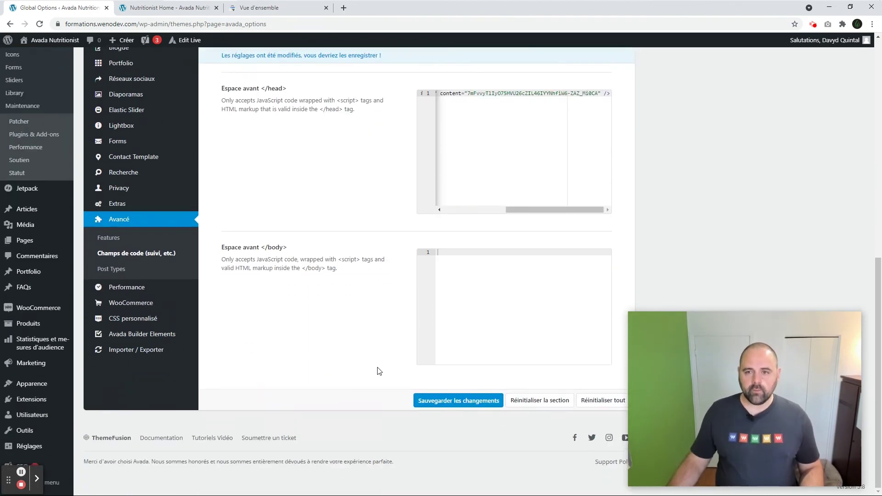
{"action": "left_click", "coordinate": [470, 401]}
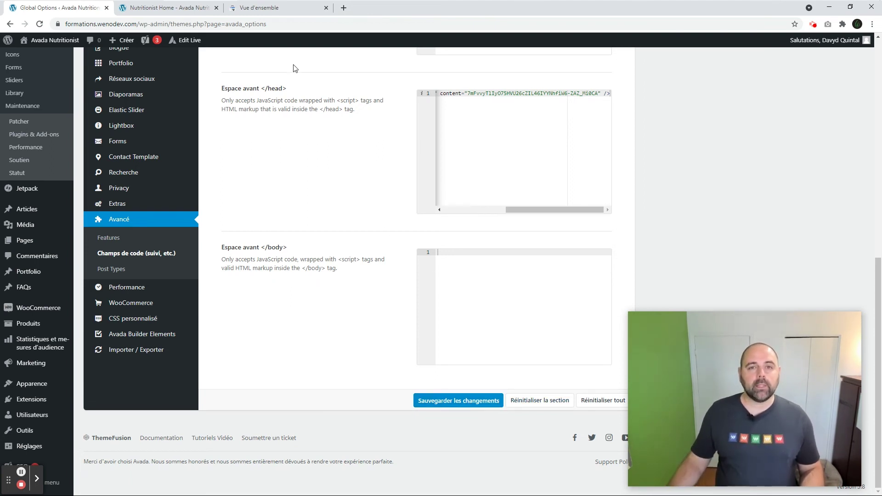
{"action": "left_click", "coordinate": [261, 9]}
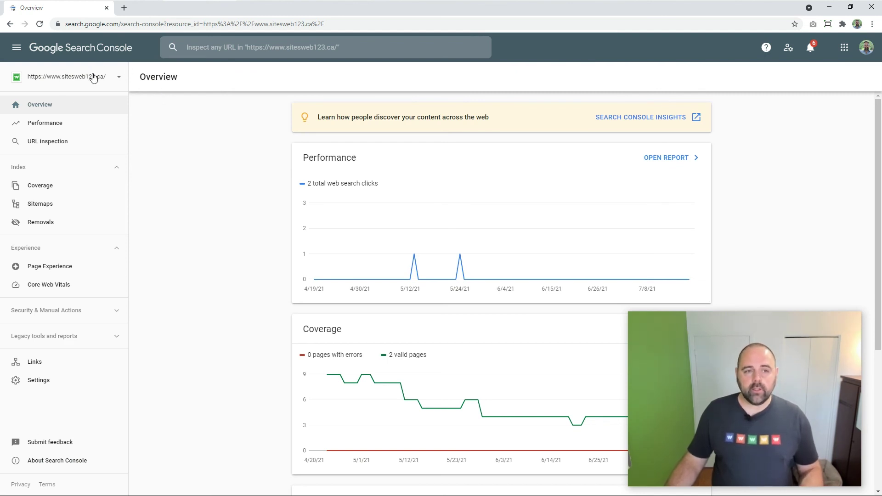
{"action": "left_click", "coordinate": [192, 56]}
{"action": "type", "text": "https://www.sitesweb123.ca/"}
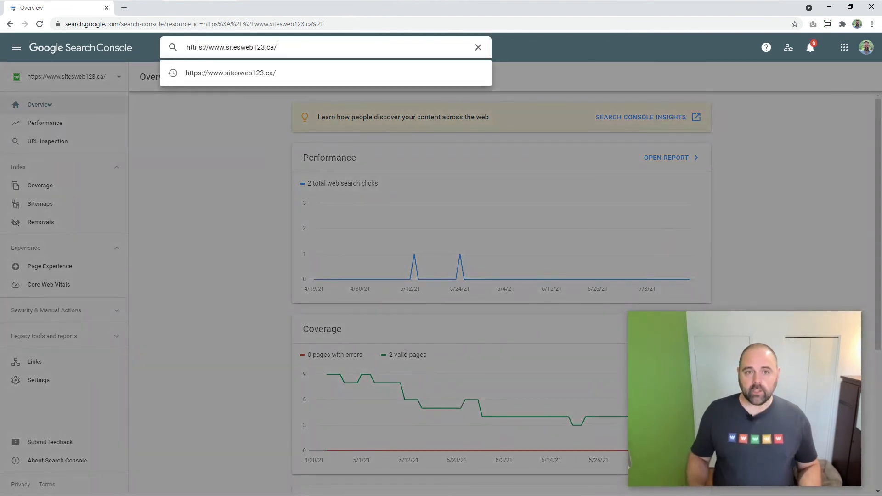
{"action": "key", "text": "Return"}
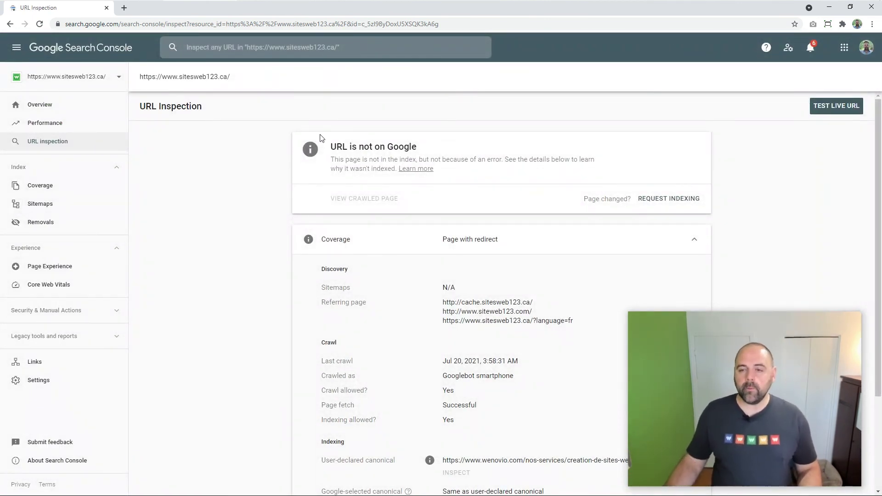
{"action": "left_click", "coordinate": [659, 201]}
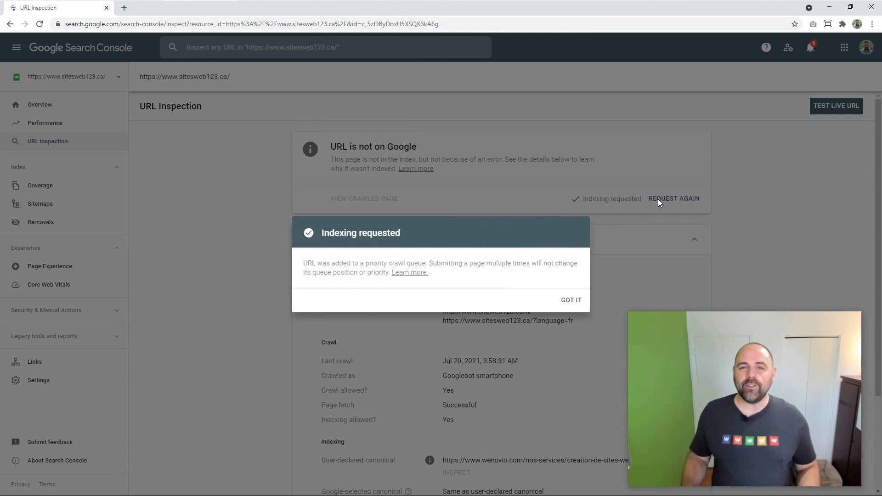
{"action": "key", "text": "Return"}
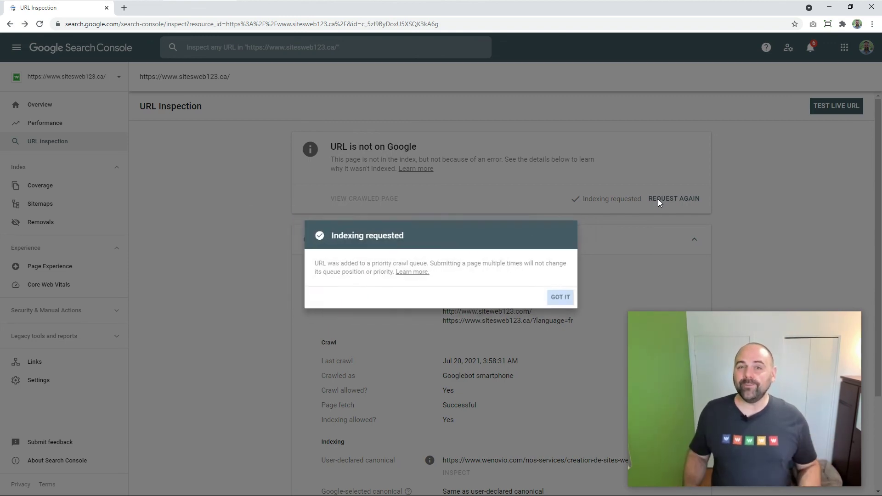